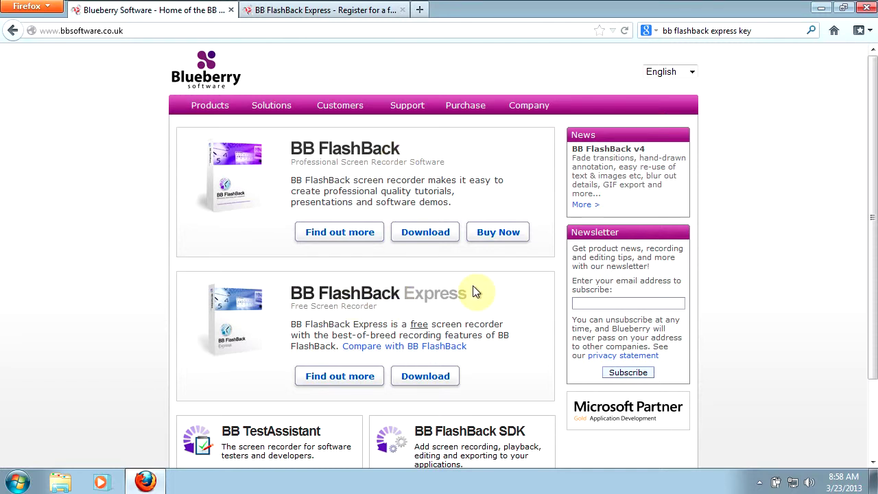
Step: Go to the BB FlashBack Express download page and focus its Email Address field
left_click(419, 380)
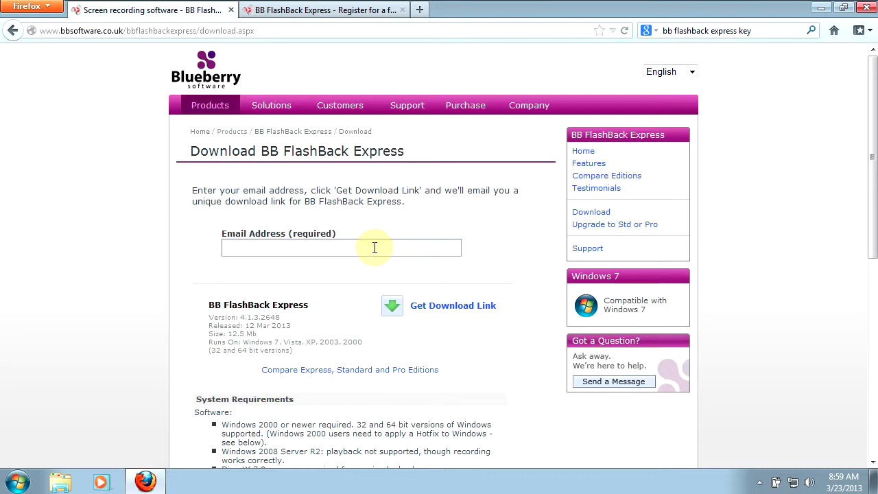
left_click(375, 248)
Step: Minimize Firefox, run the bbfbex4 installer from the desktop, and approve the UAC prompt
left_click(821, 7)
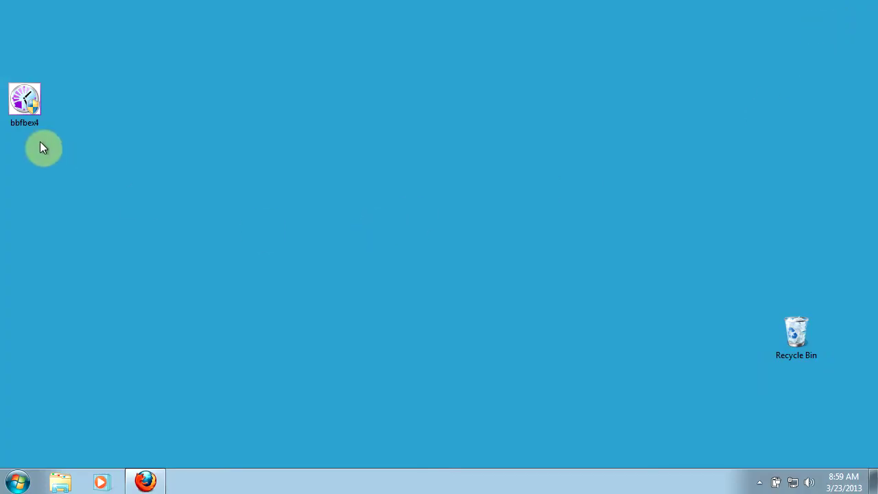
double_click(25, 101)
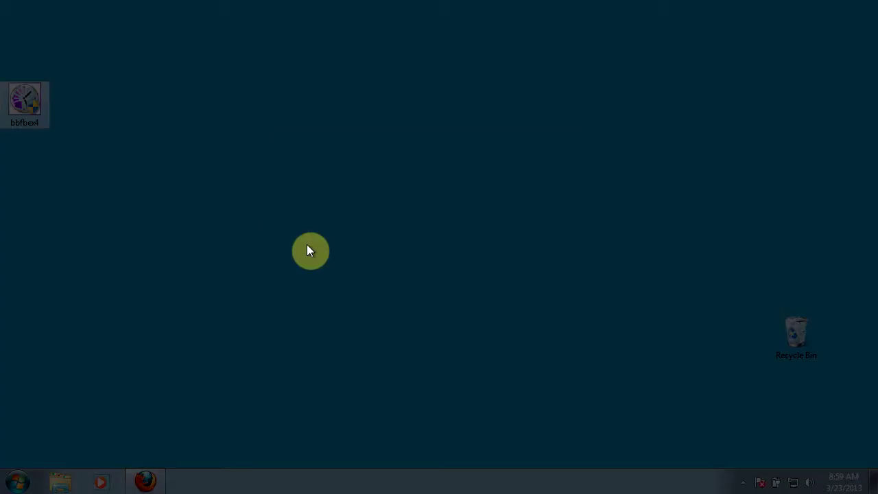
left_click(500, 267)
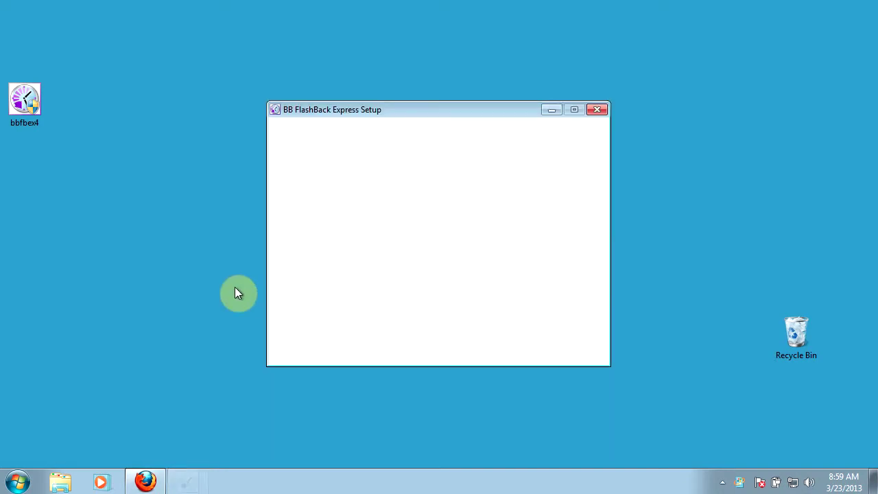
Step: Accept the licence, keep default install and Start menu folders, skip the desktop shortcut, and install
left_click(516, 350)
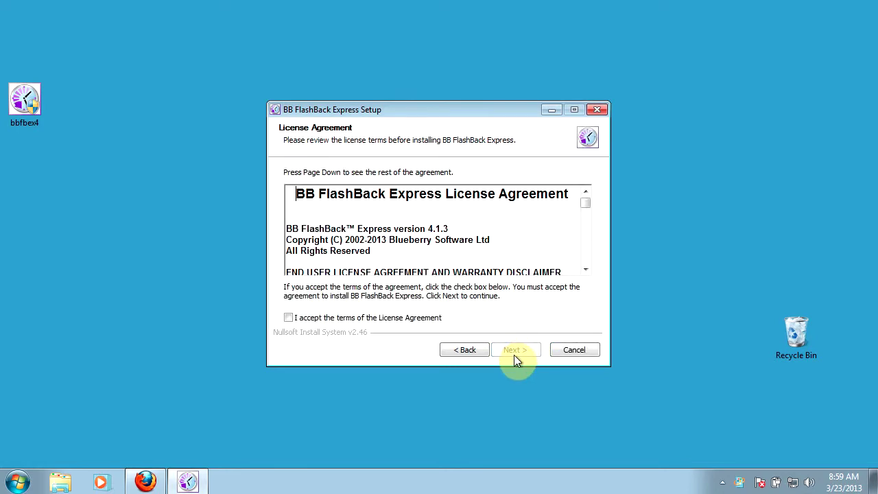
left_click(288, 317)
left_click(511, 351)
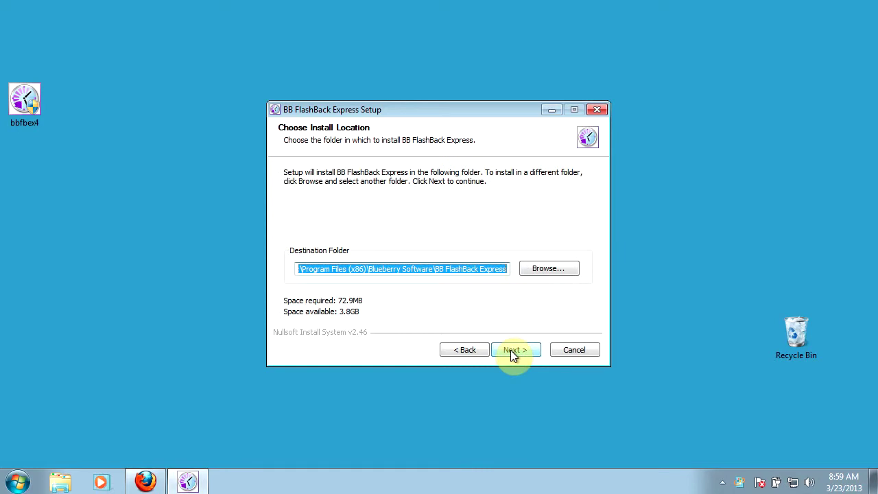
left_click(513, 350)
left_click(510, 349)
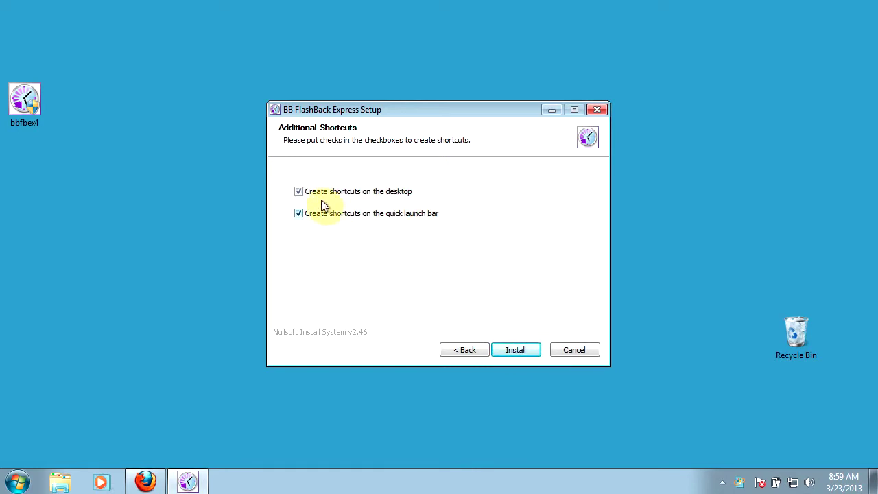
left_click(298, 192)
left_click(513, 350)
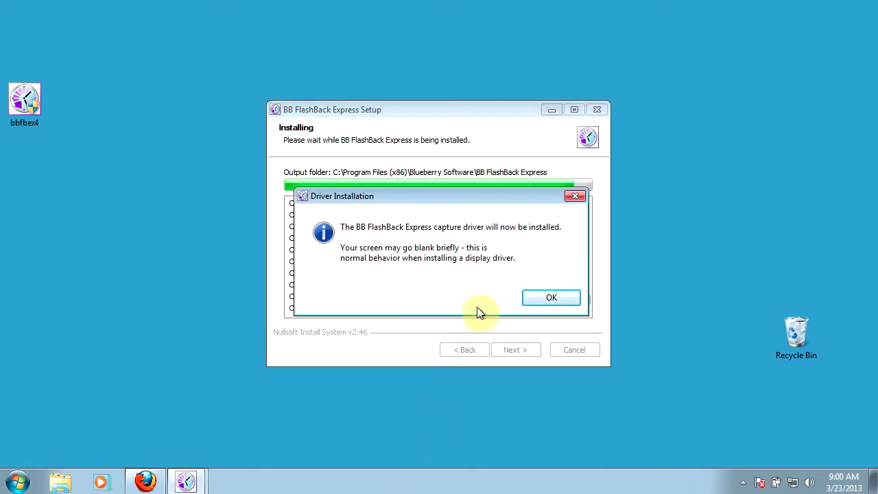
Step: Acknowledge the capture driver notice, untick anonymous usage data, and finish setup to launch BB FlashBack Express
left_click(549, 299)
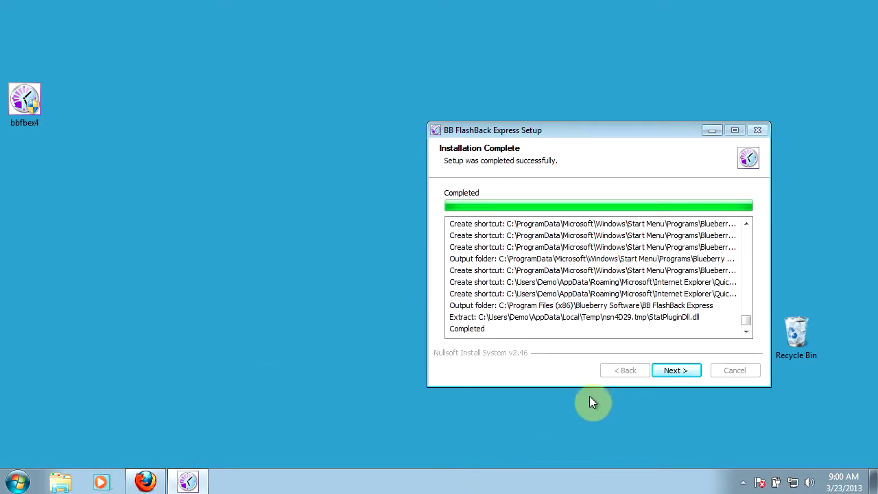
left_click(670, 371)
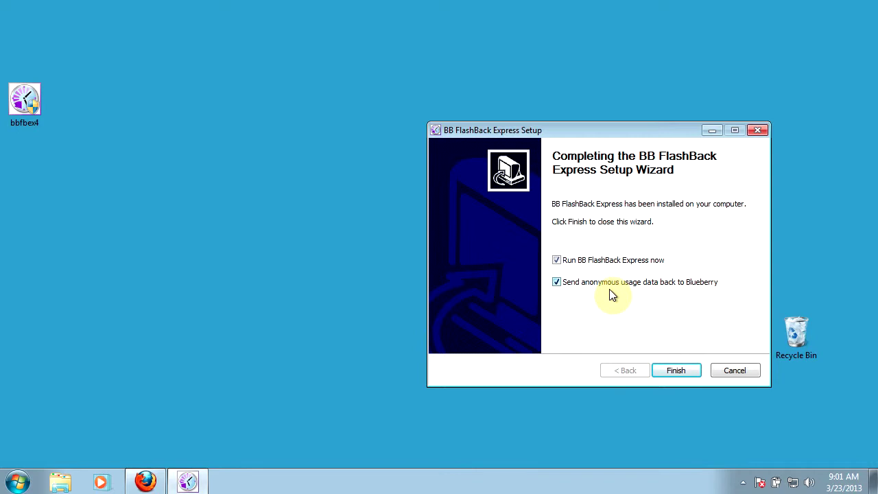
left_click(557, 283)
left_click_drag(633, 129, 488, 109)
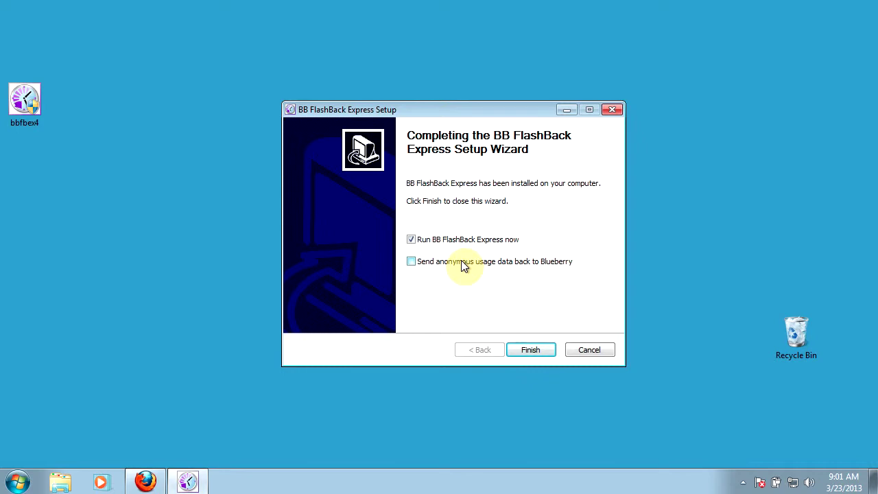
left_click(530, 349)
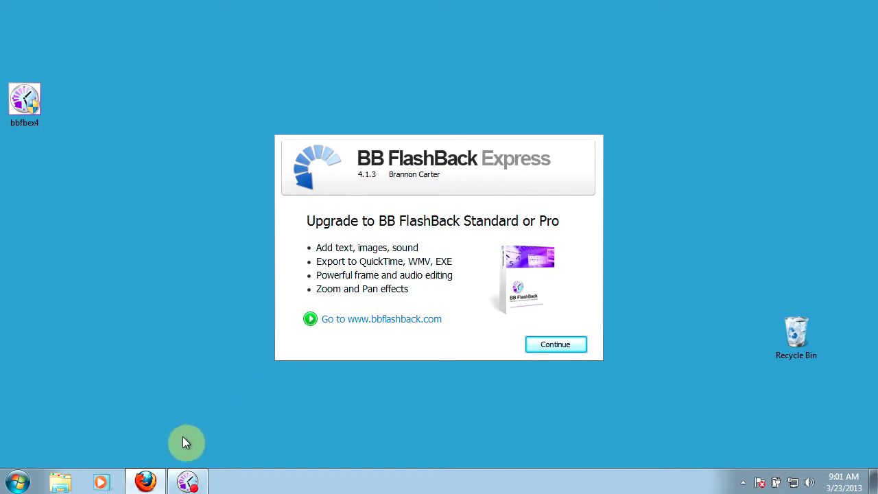
Step: Continue past the upgrade offer, close the Welcome window, minimize the Recorder, and return to Firefox
left_click(144, 481)
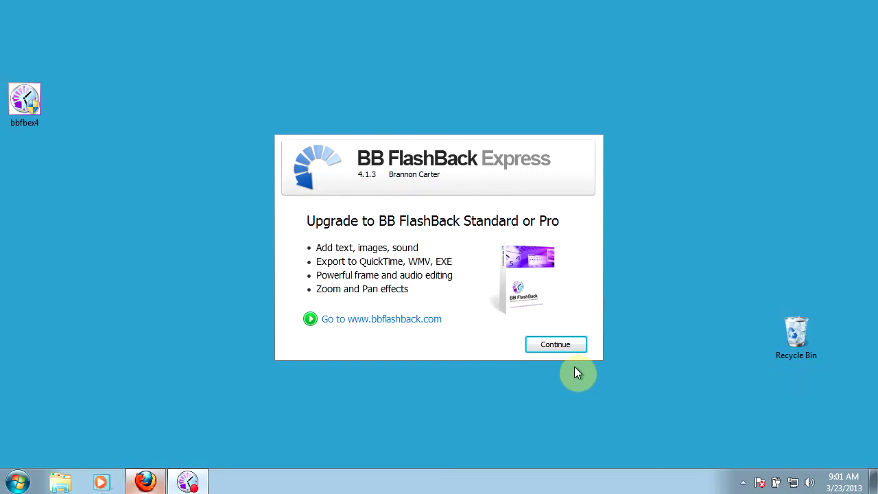
left_click(561, 345)
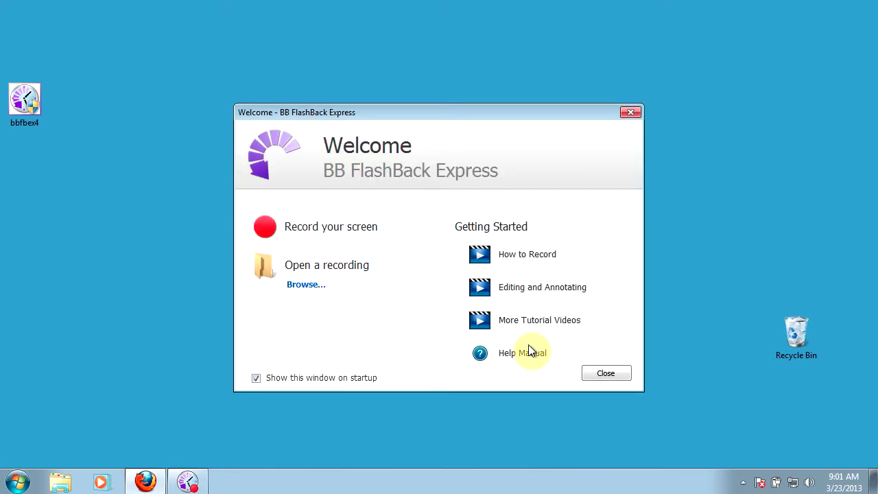
left_click(320, 231)
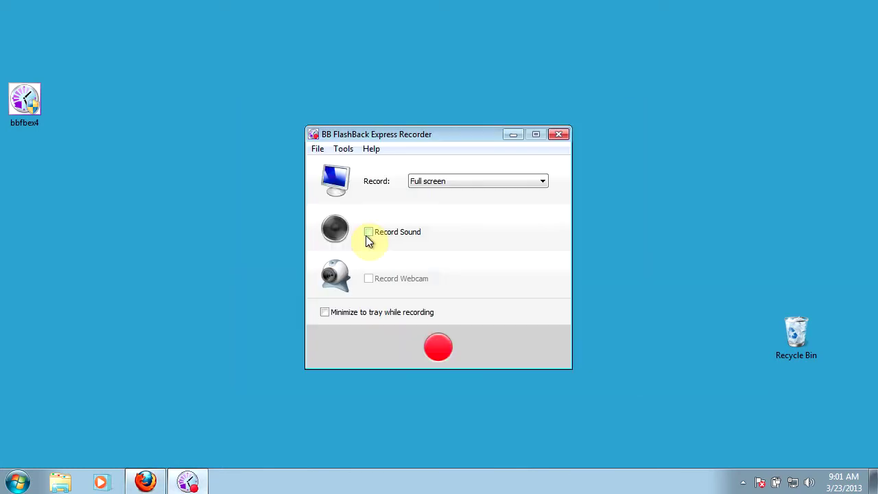
left_click(511, 135)
left_click(146, 482)
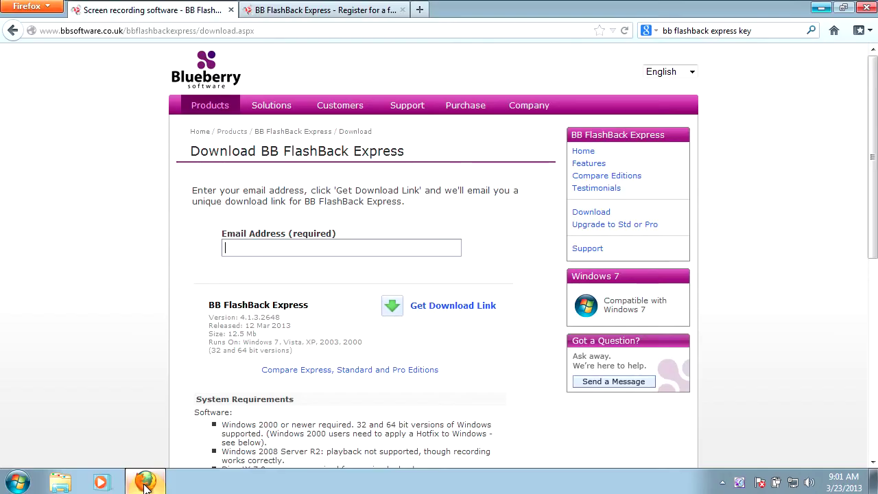
Step: Open the Register page's free licence form, scroll through it, focus E-mail Address, then minimize Firefox
left_click(310, 10)
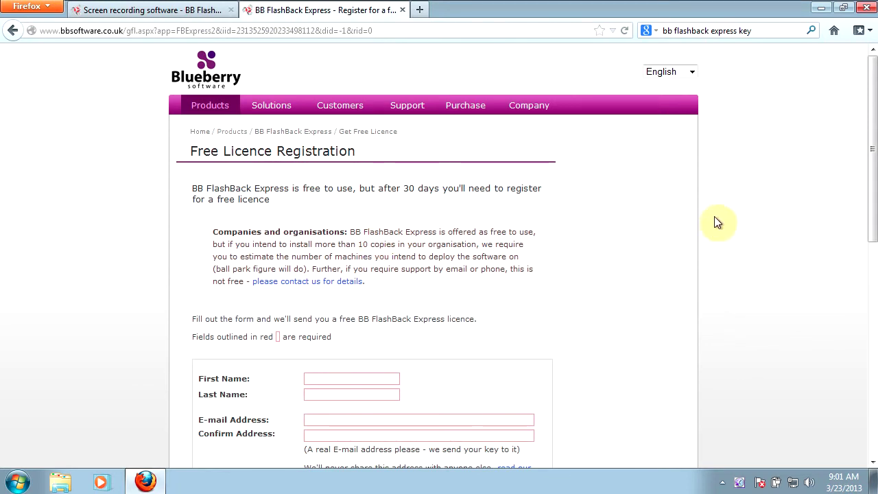
left_click_drag(873, 147, 870, 278)
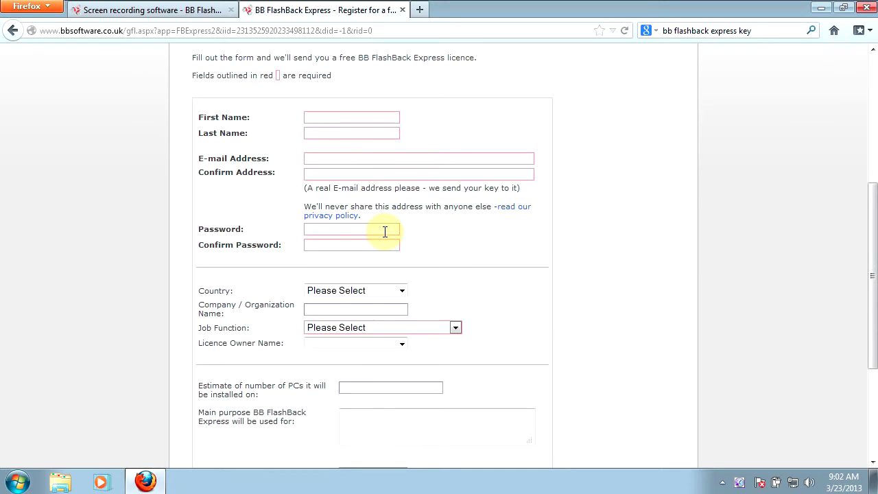
left_click(390, 158)
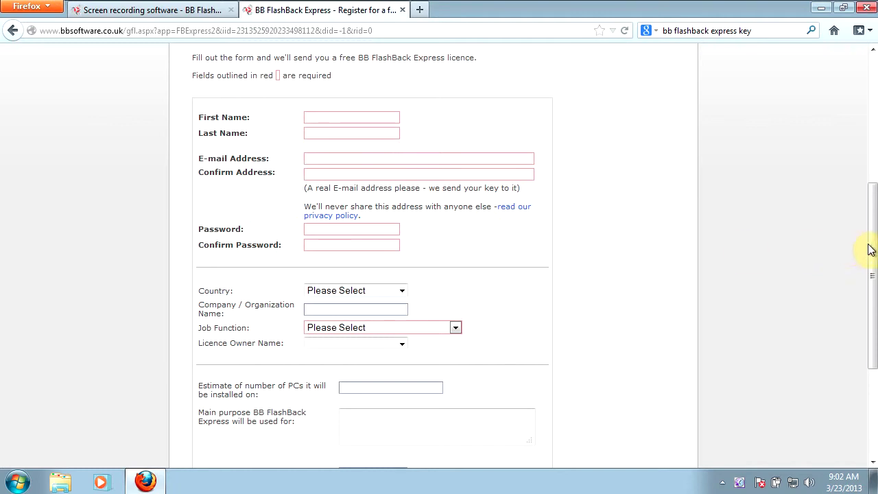
left_click_drag(870, 247, 869, 300)
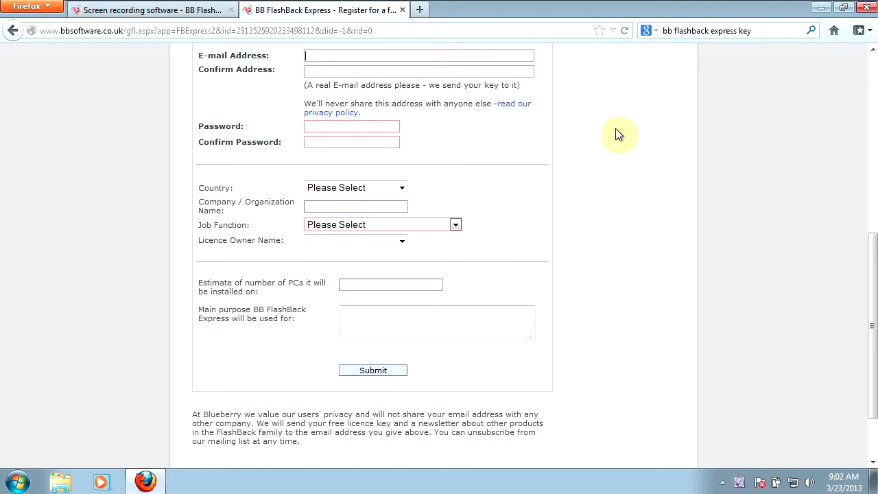
left_click(821, 8)
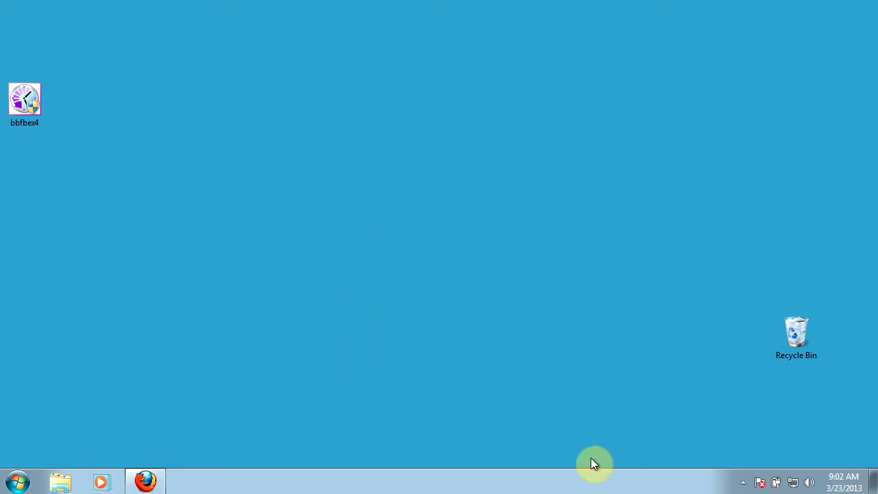
left_click(743, 484)
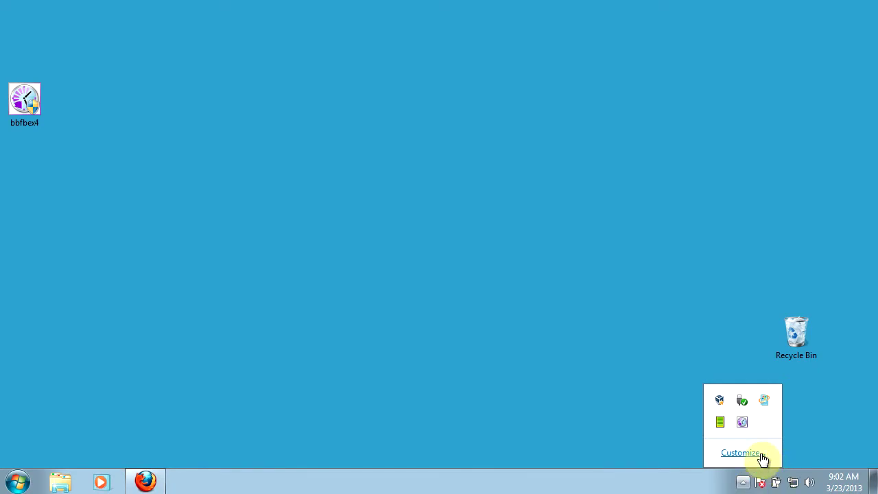
right_click(743, 423)
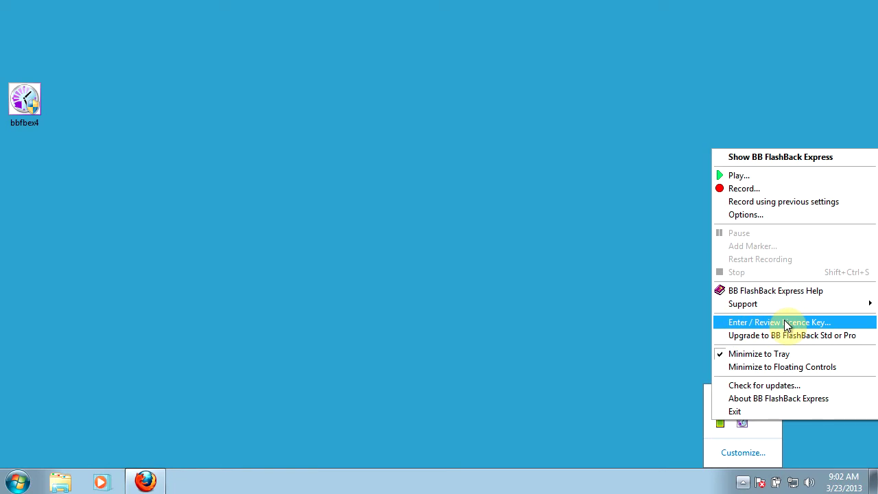
left_click(411, 275)
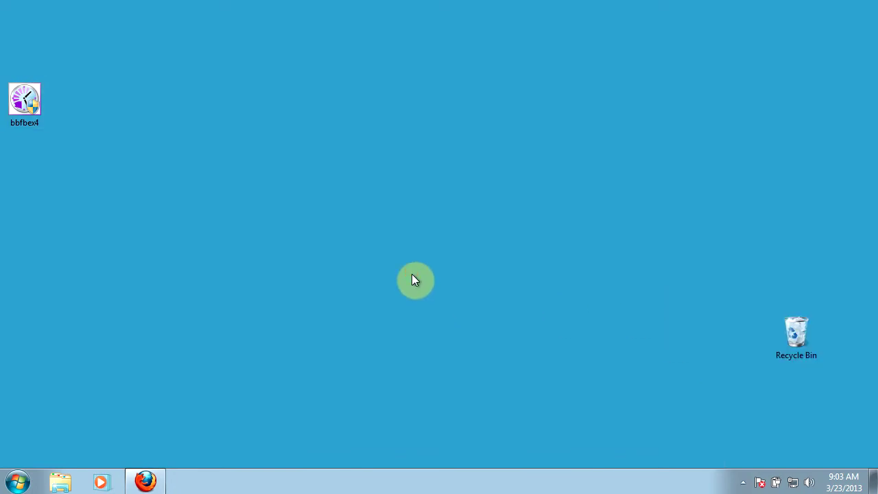